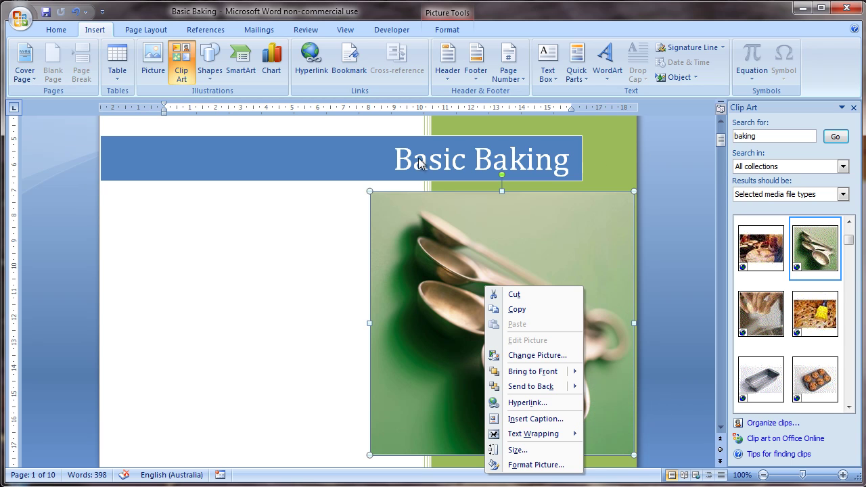
# Send the measuring spoons picture to the back of the cover page and bring it to the front again
pyautogui.moveTo(510, 390)
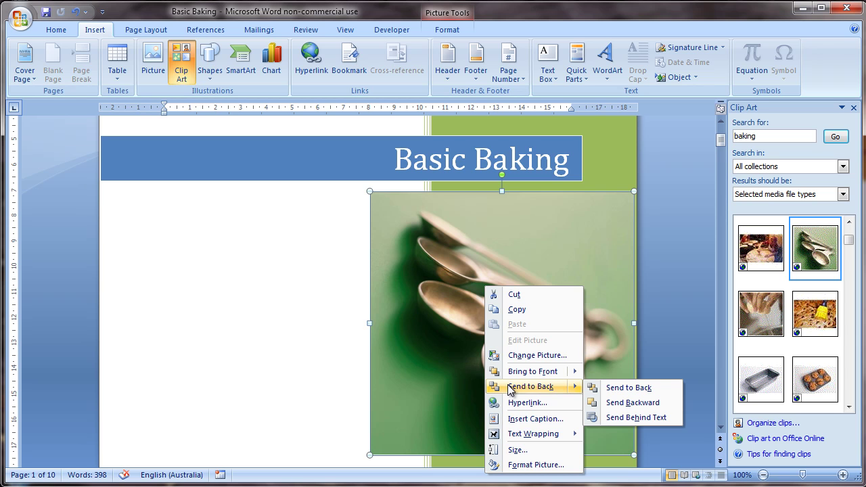
pyautogui.click(510, 389)
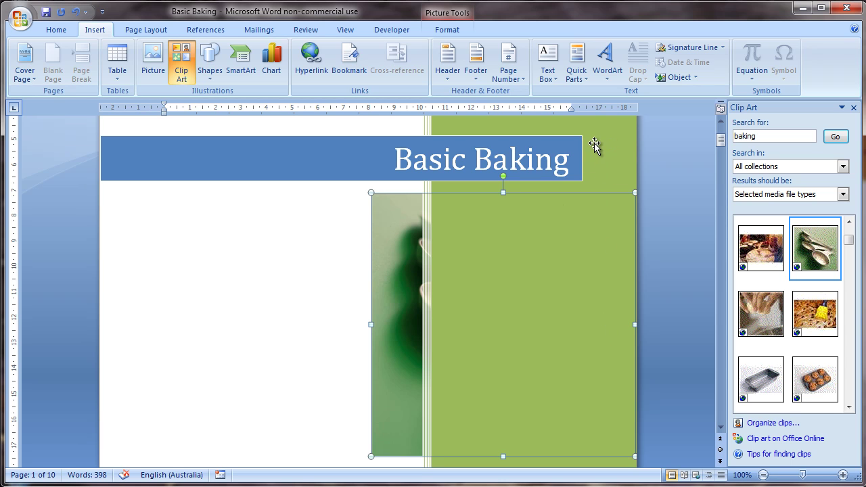
pyautogui.rightClick(381, 277)
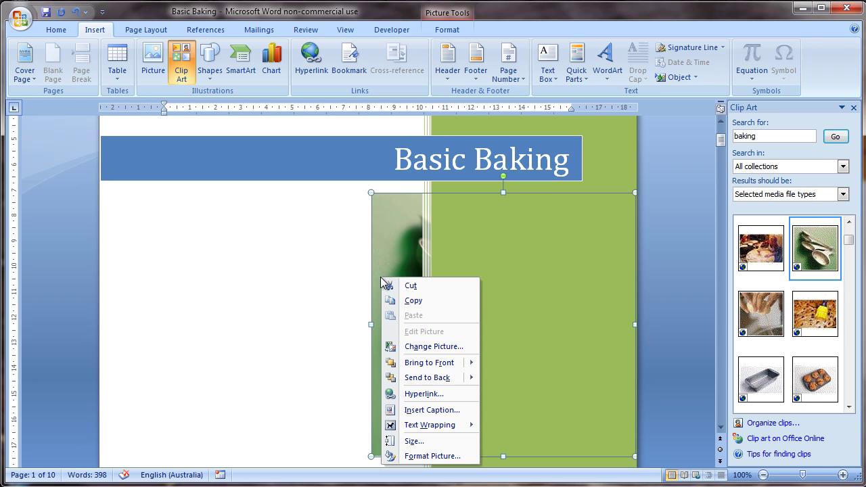
pyautogui.click(417, 366)
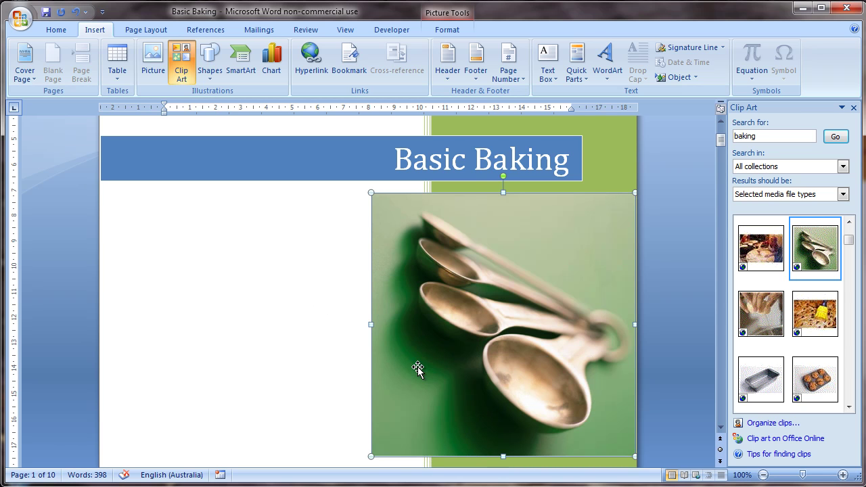
# Examine the caption settings and text wrapping options available for the measuring spoons picture
pyautogui.rightClick(406, 301)
pyautogui.moveTo(440, 392)
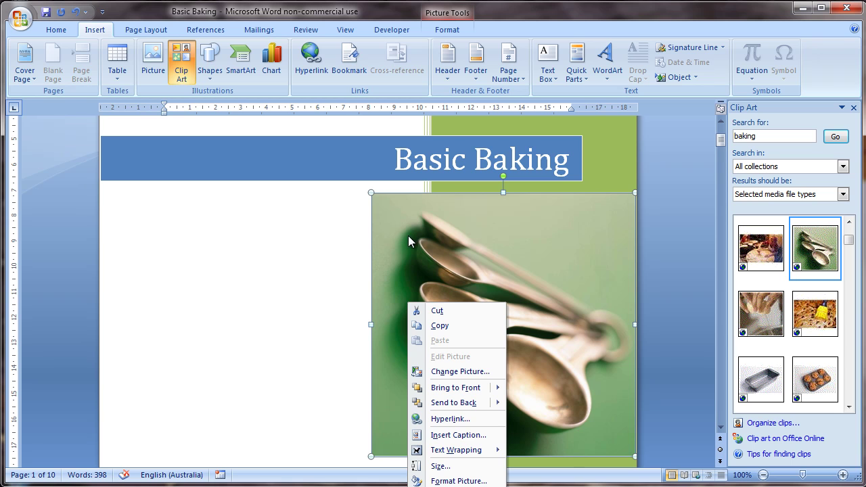
pyautogui.click(443, 433)
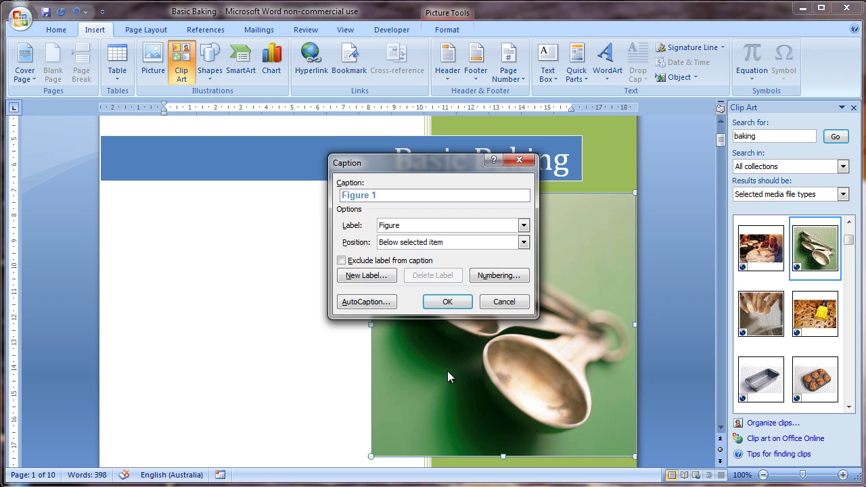
pyautogui.click(500, 303)
pyautogui.rightClick(459, 303)
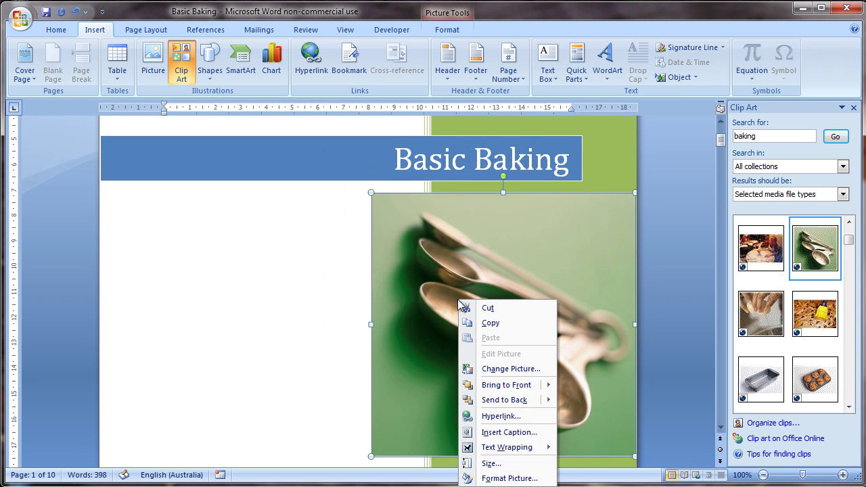
pyautogui.moveTo(486, 448)
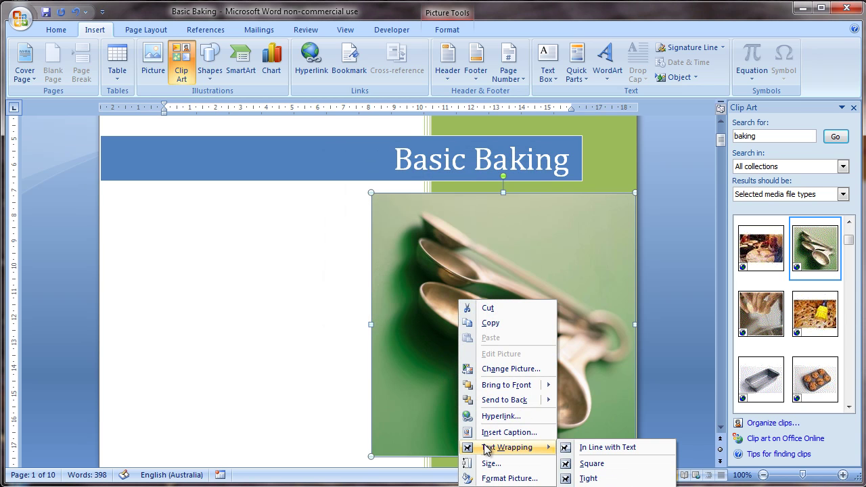
pyautogui.click(438, 185)
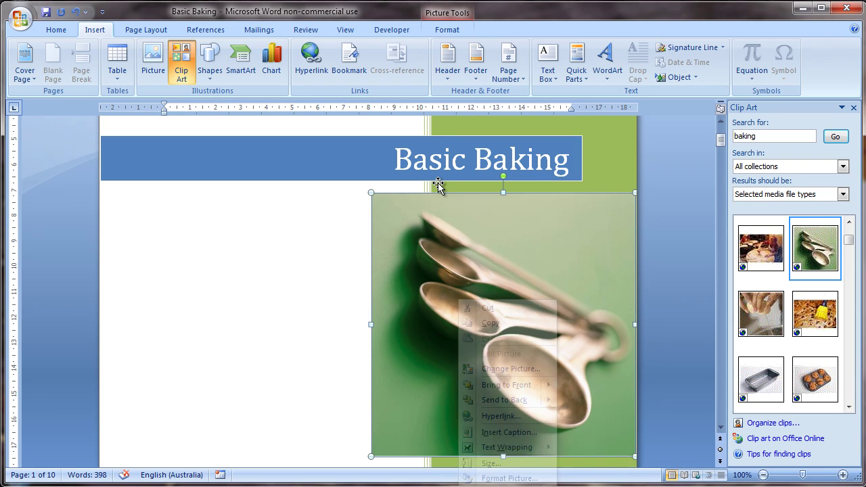
# Insert the egg-cracking clip art at the start of the Table of Contents line on page 2
pyautogui.scroll(-6, 438, 183)
pyautogui.scroll(-8, 438, 202)
pyautogui.click(245, 191)
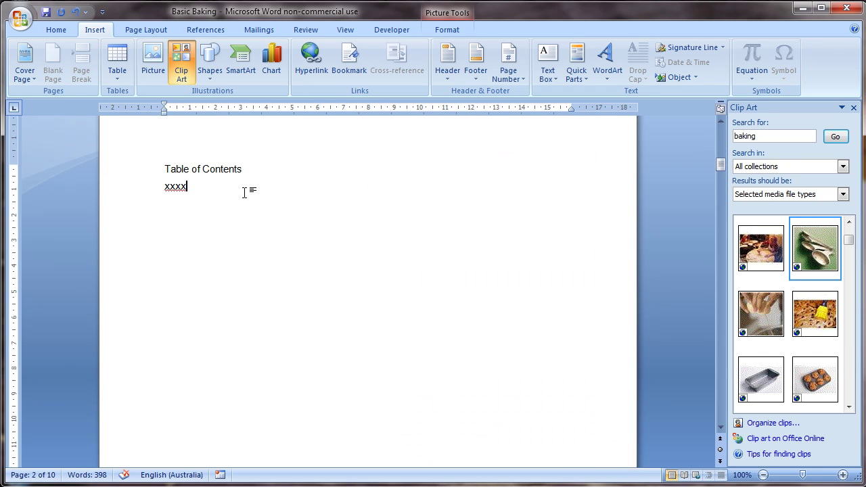
pyautogui.scroll(9, 244, 190)
pyautogui.scroll(-7, 241, 210)
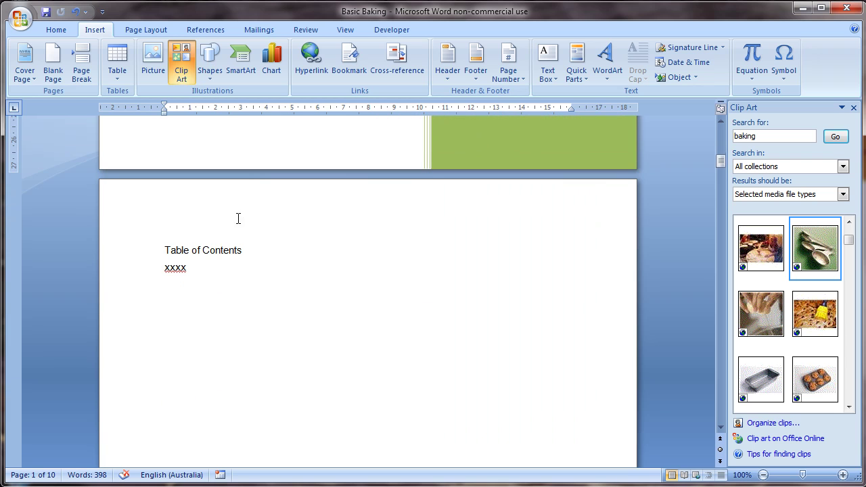
pyautogui.click(177, 255)
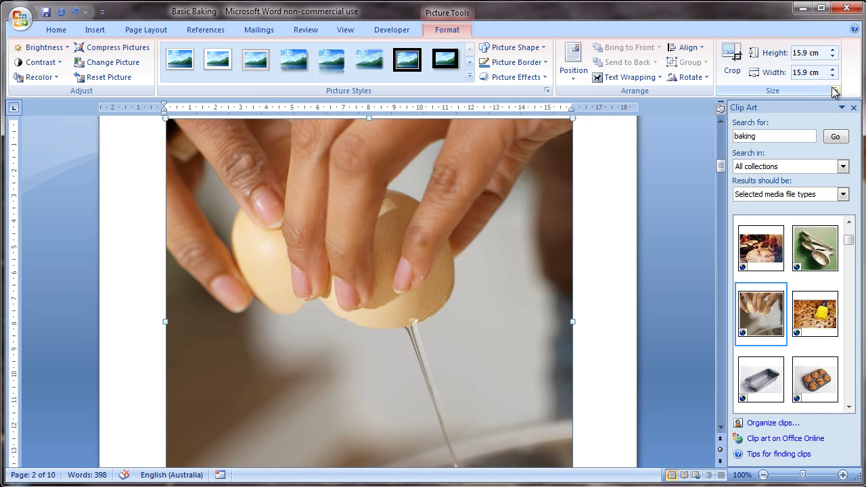
# Set the egg-cracking picture's width to 2 cm
pyautogui.click(814, 73)
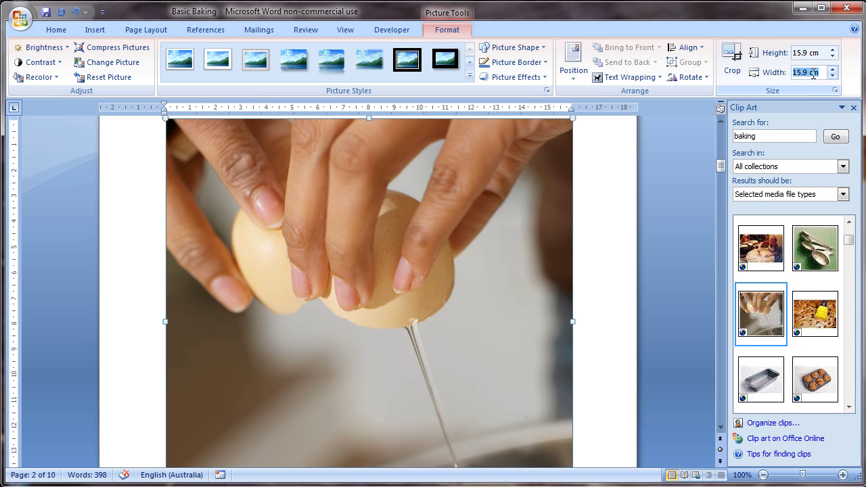
pyautogui.write('2')
pyautogui.press('Return')
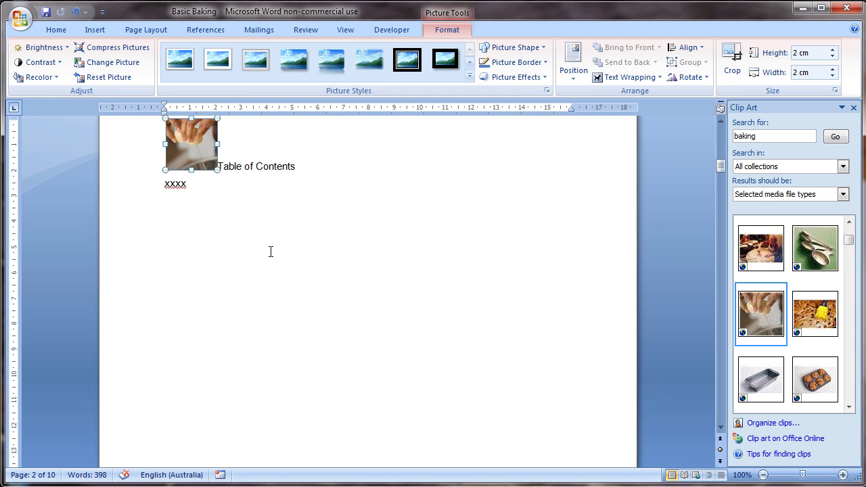
pyautogui.click(220, 164)
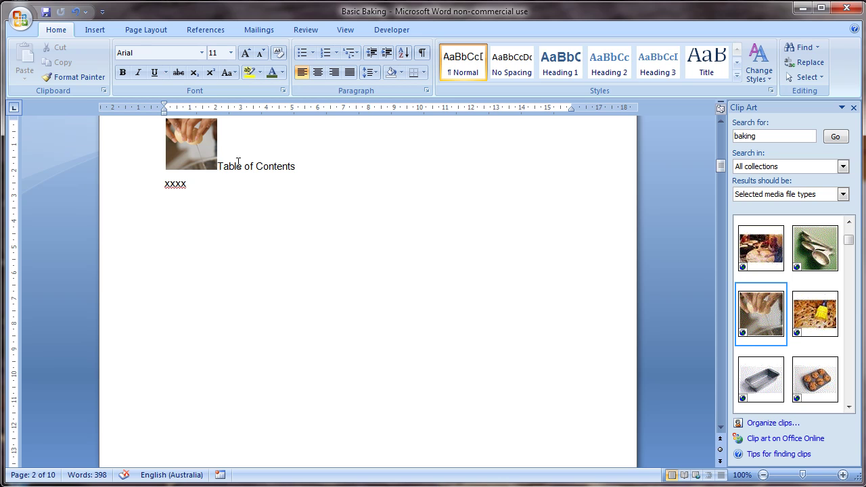
# Apply Square text wrapping to the egg-cracking picture beside the Table of Contents text
pyautogui.click(182, 149)
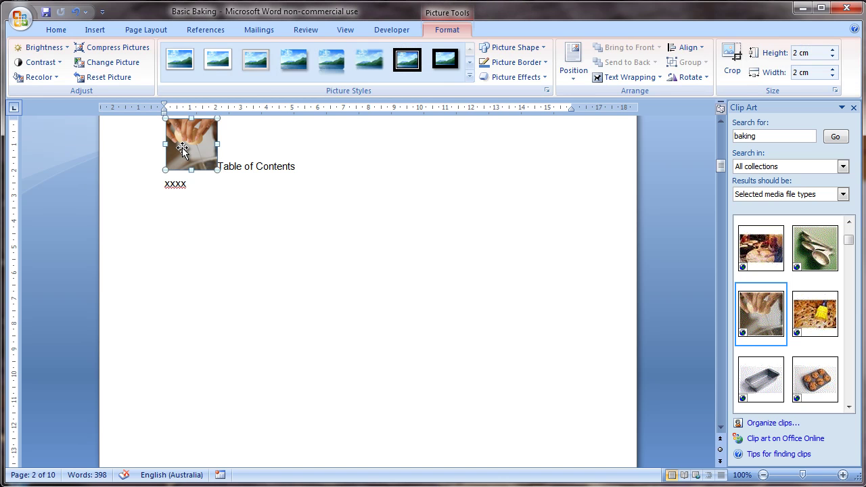
pyautogui.rightClick(182, 149)
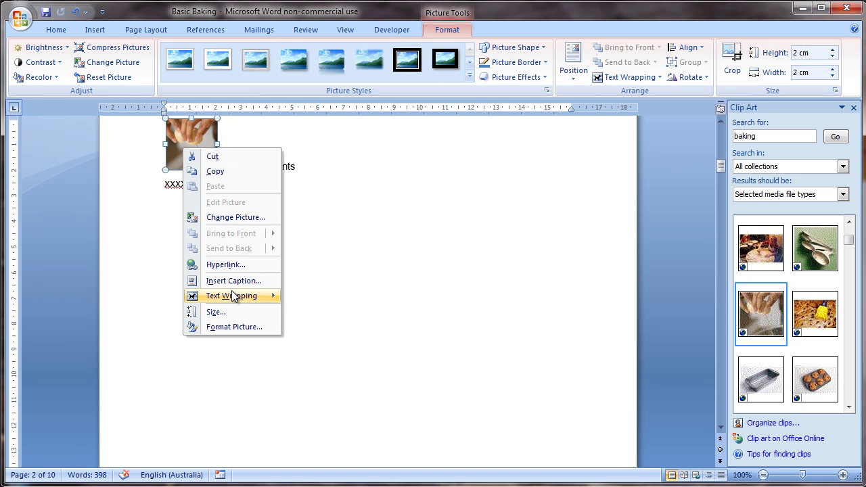
pyautogui.moveTo(232, 296)
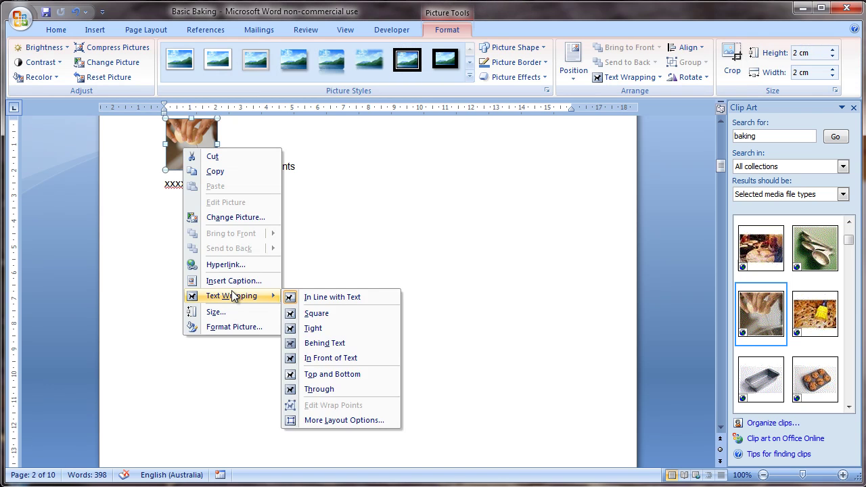
pyautogui.click(333, 311)
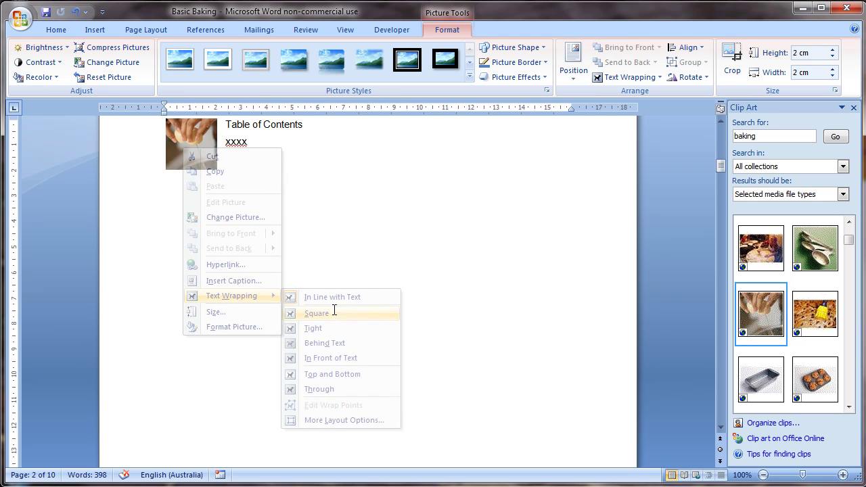
# Try Behind Text wrapping on the egg-cracking picture
pyautogui.rightClick(179, 138)
pyautogui.moveTo(226, 288)
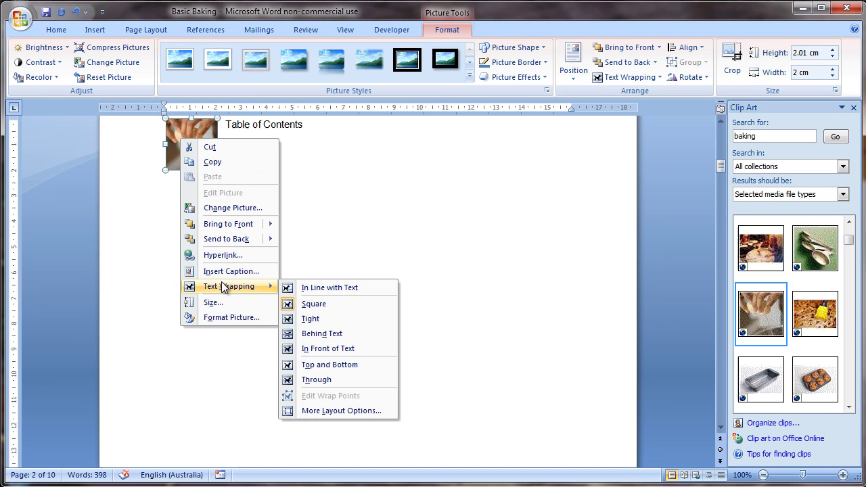
pyautogui.click(319, 334)
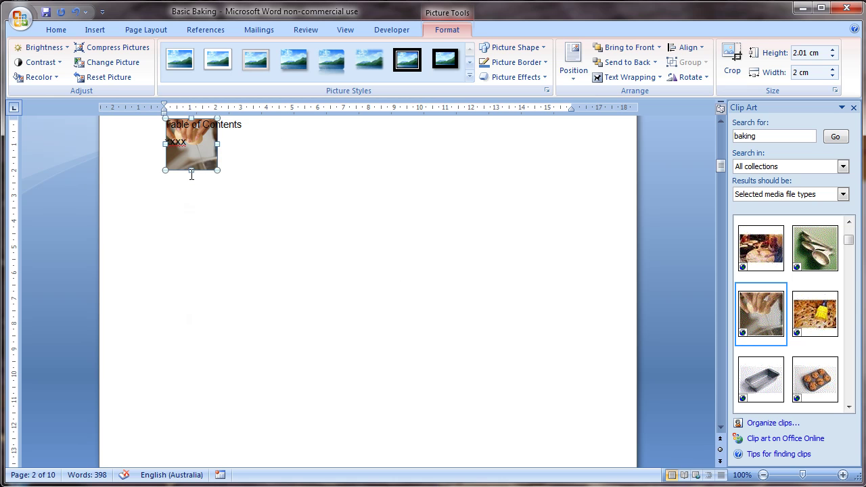
# Set the egg-cracking picture's text wrapping to Top and Bottom
pyautogui.rightClick(197, 158)
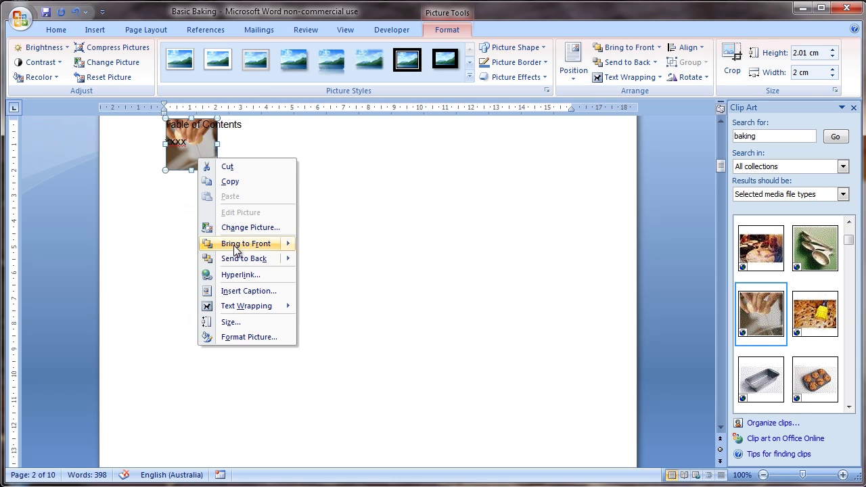
pyautogui.moveTo(229, 311)
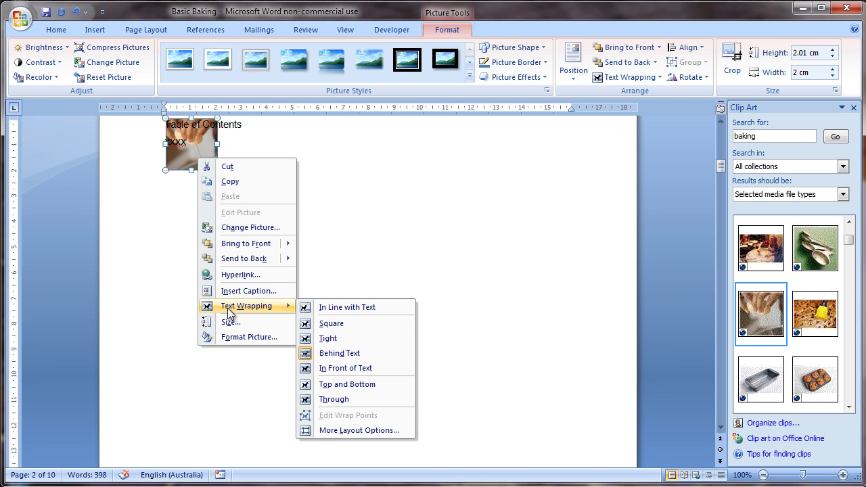
pyautogui.click(345, 385)
# Examine the picture position and text wrapping settings in the egg-cracking picture's advanced layout options
pyautogui.rightClick(176, 151)
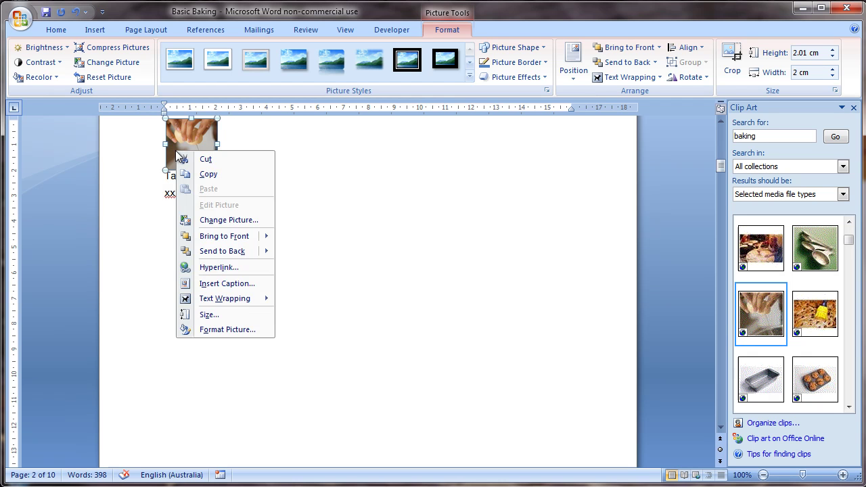
pyautogui.moveTo(242, 306)
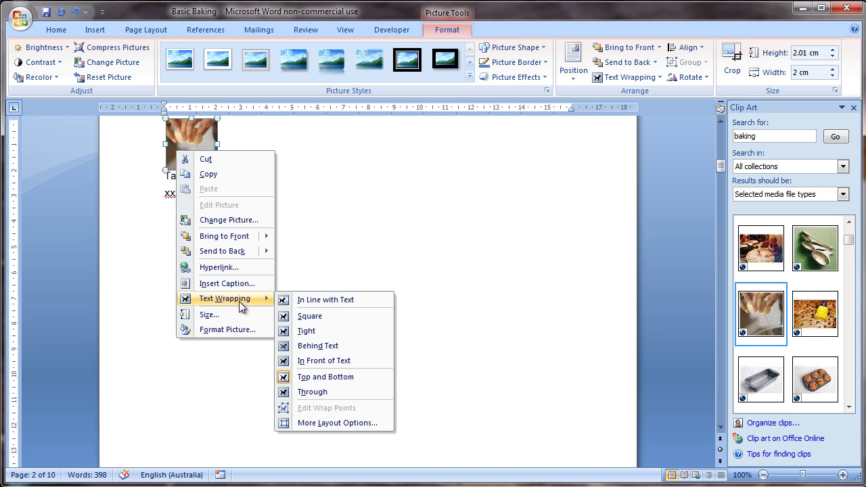
pyautogui.click(291, 423)
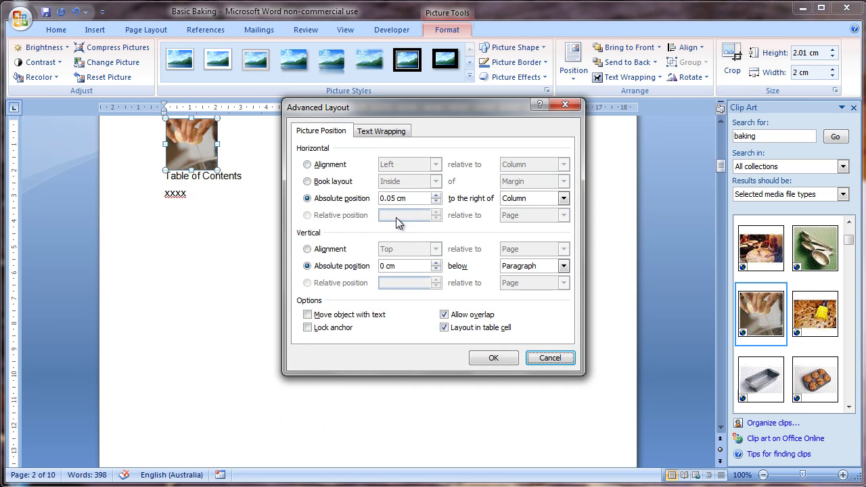
pyautogui.click(363, 133)
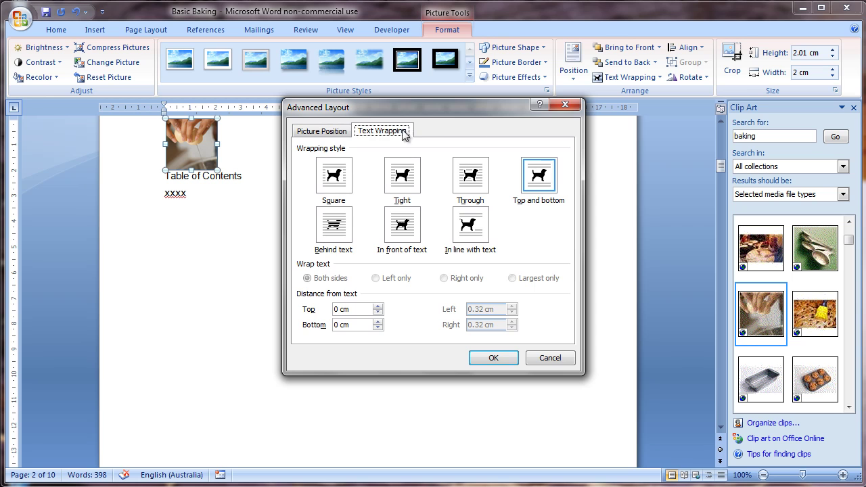
pyautogui.click(565, 105)
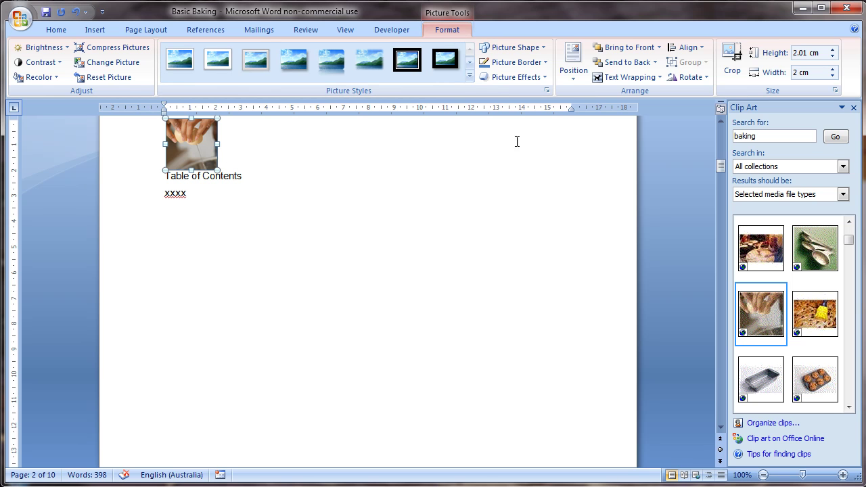
# Try right alignment on the egg-cracking picture and center it horizontally between the margins
pyautogui.click(685, 49)
pyautogui.click(683, 95)
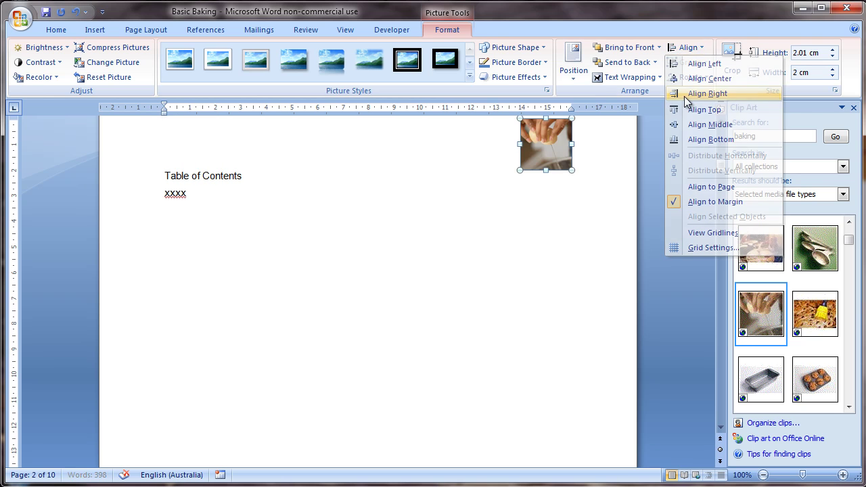
pyautogui.click(686, 48)
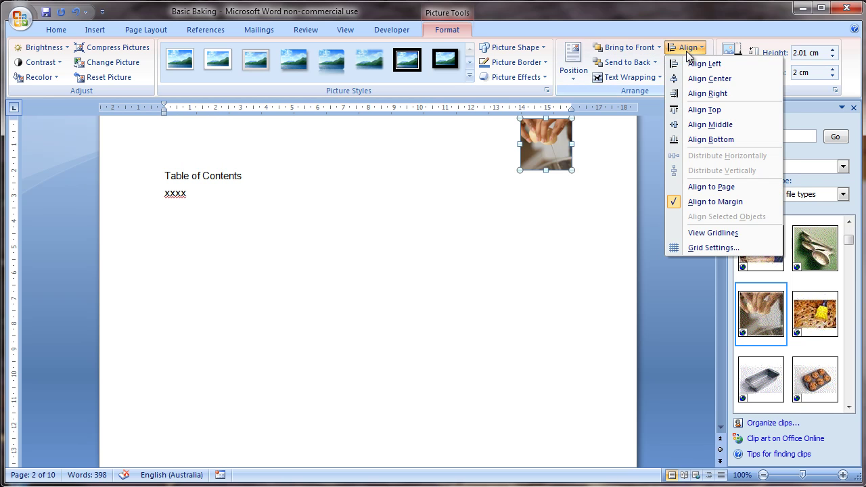
pyautogui.click(690, 79)
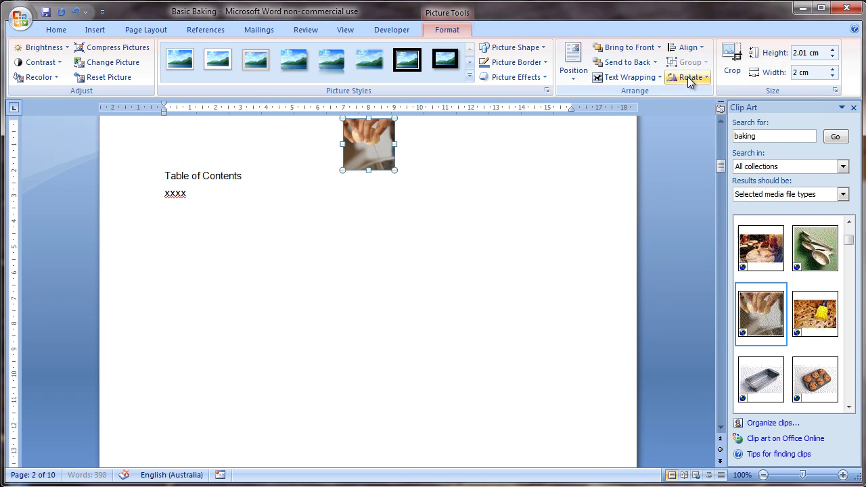
# Display the page gridlines and nudge the egg-cracking picture about 1.3 cm to the right along the grid
pyautogui.click(685, 47)
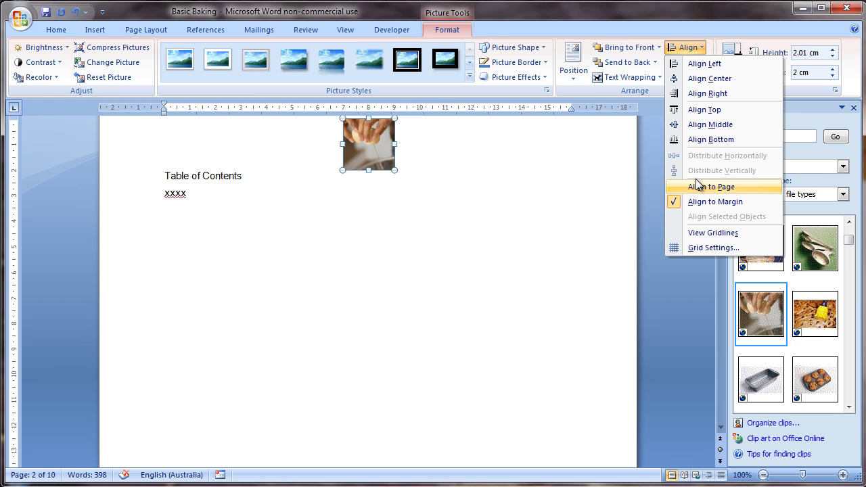
pyautogui.click(696, 233)
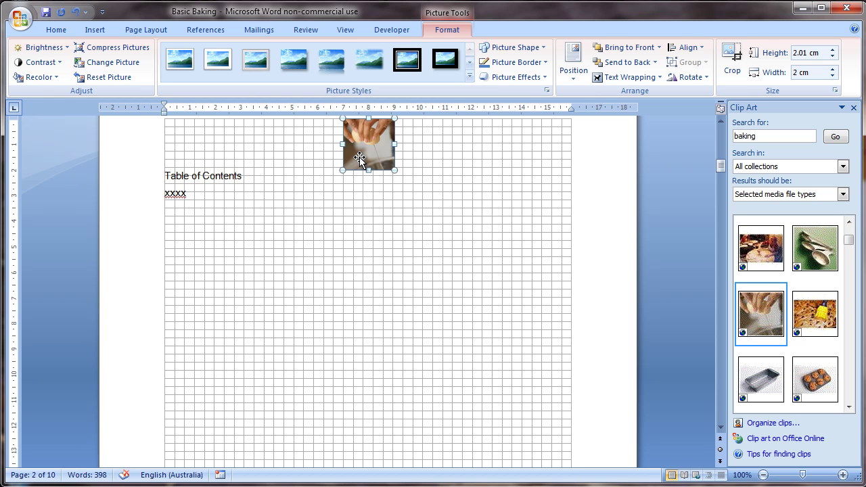
pyautogui.press('Right')
pyautogui.press('Right')
pyautogui.press('Right')
pyautogui.press('Right')
pyautogui.press('Right')
pyautogui.press('Right')
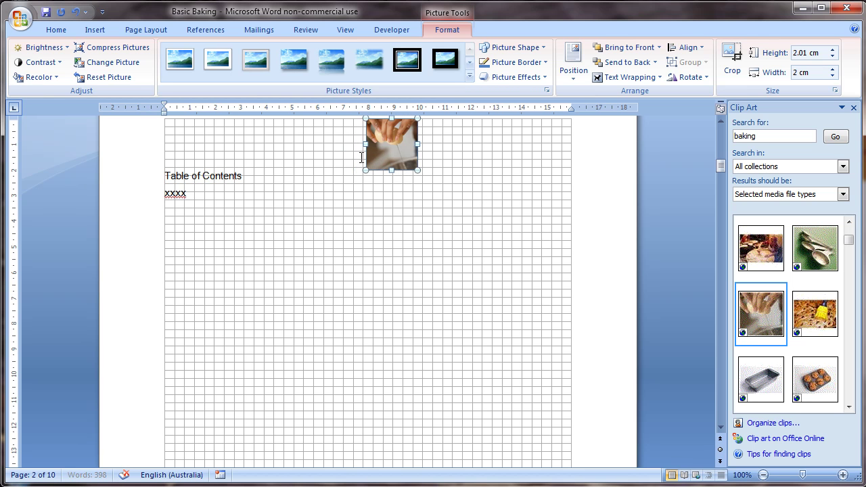
pyautogui.press('Right')
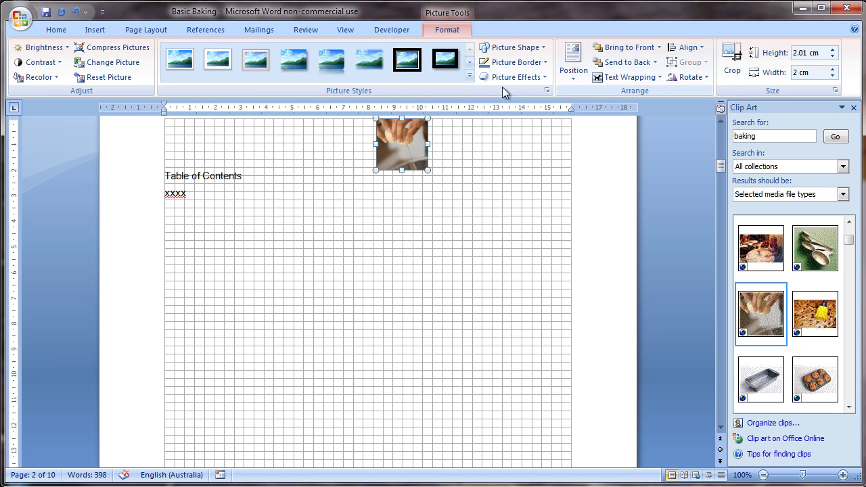
# Move the egg-cracking picture about 5.3 cm to the right, near the right margin, and hide the page gridlines
pyautogui.moveTo(380, 147); pyautogui.dragTo(516, 155)
pyautogui.click(685, 47)
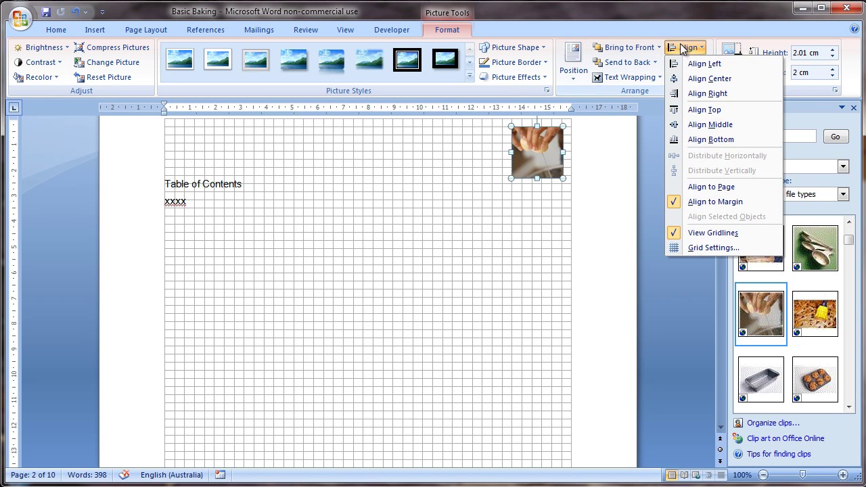
pyautogui.click(696, 233)
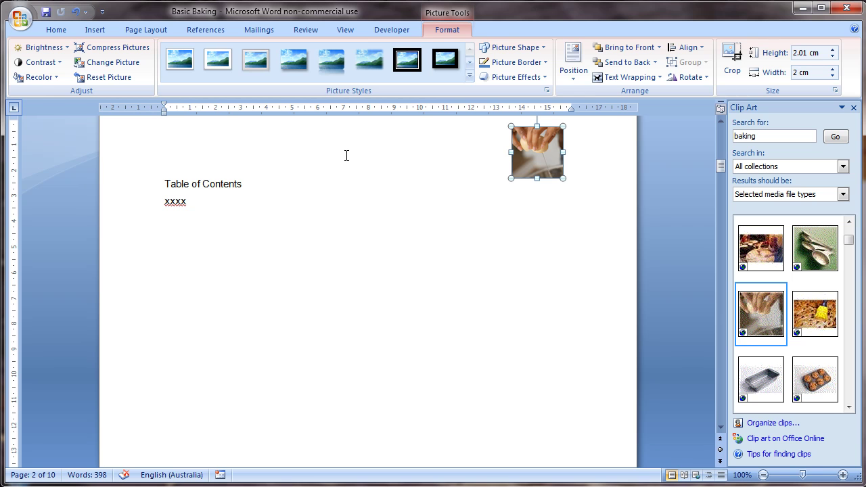
# Rotate the egg-cracking picture right 90° and turn it back upright with free rotation
pyautogui.click(705, 78)
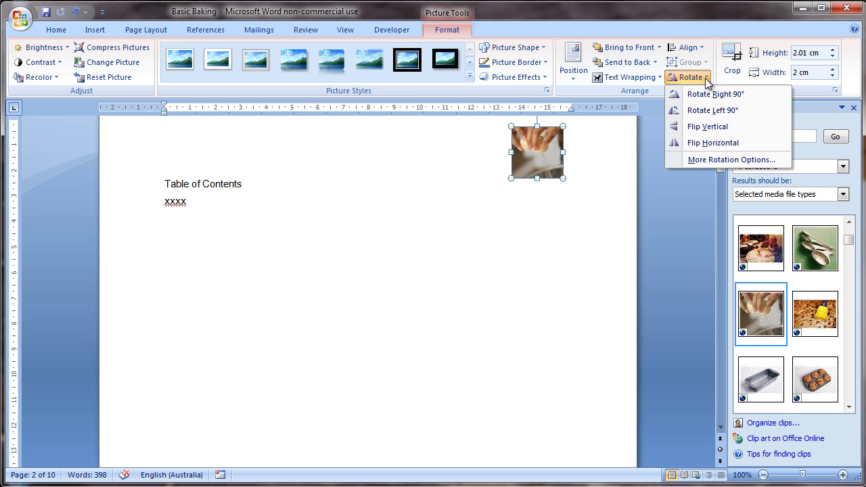
pyautogui.click(700, 96)
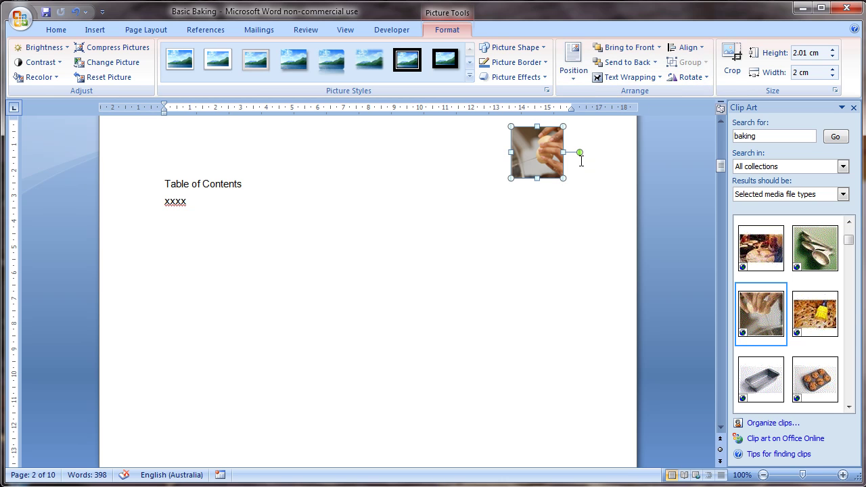
pyautogui.moveTo(579, 156); pyautogui.dragTo(535, 126)
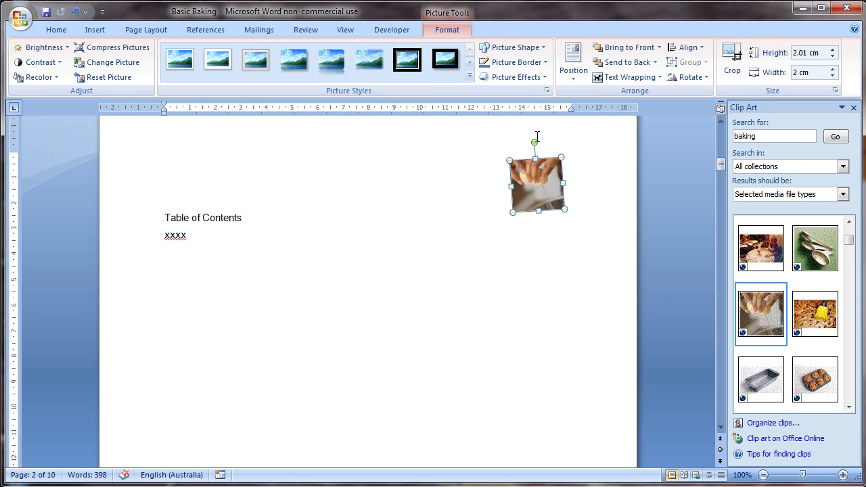
pyautogui.moveTo(535, 142); pyautogui.dragTo(539, 143)
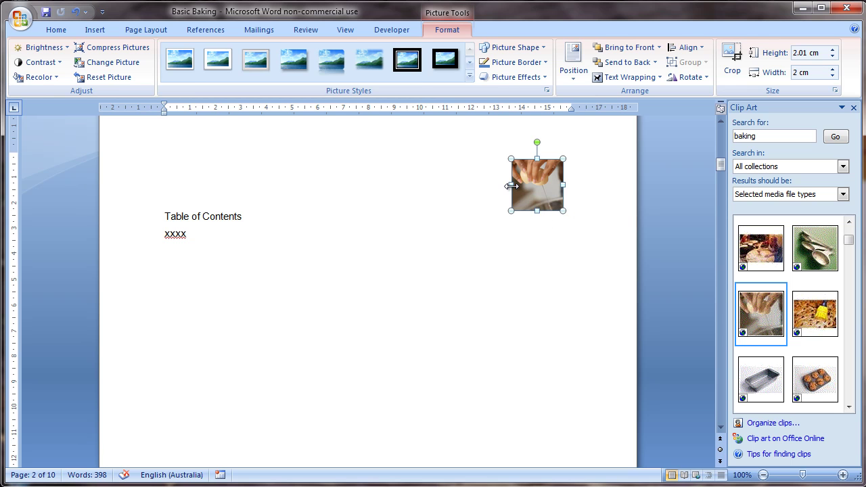
# Stretch the egg-cracking picture to about 11.5 cm wide, and resize it to about 4.4 cm wide by 3.8 cm high
pyautogui.moveTo(508, 185); pyautogui.dragTo(268, 193)
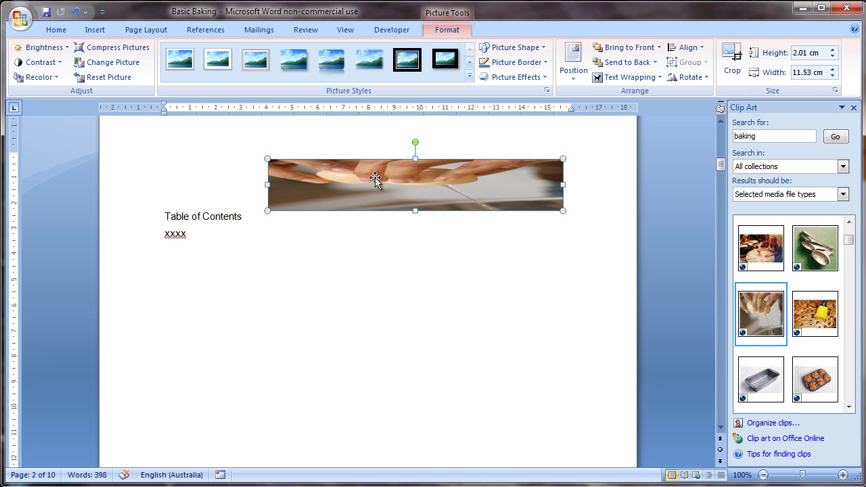
pyautogui.moveTo(268, 186); pyautogui.dragTo(451, 228)
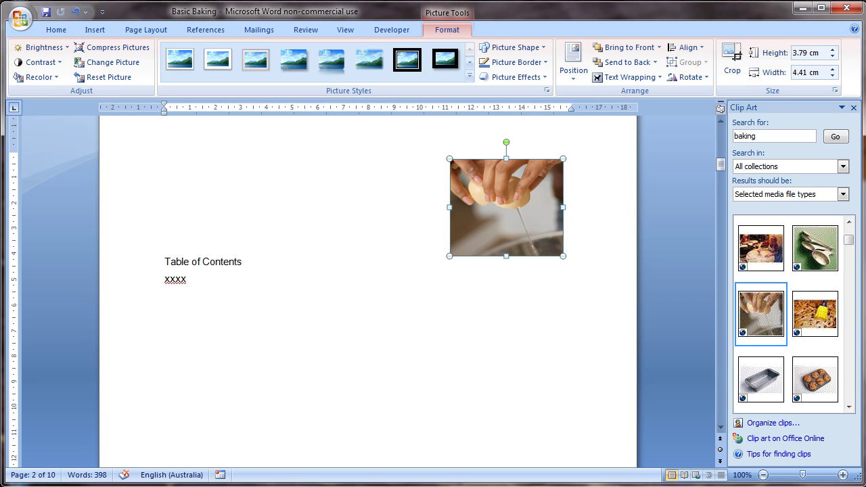
# Unlock the egg-cracking picture's aspect ratio and set its height scale to 12%
pyautogui.click(835, 91)
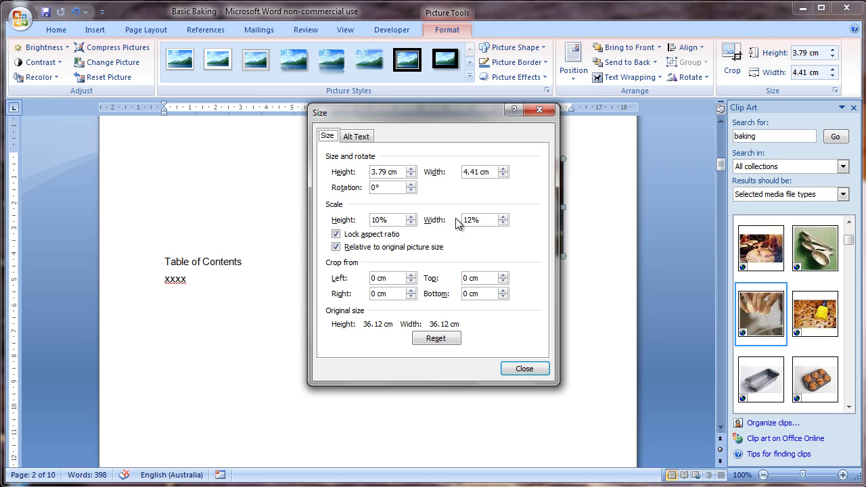
pyautogui.click(336, 235)
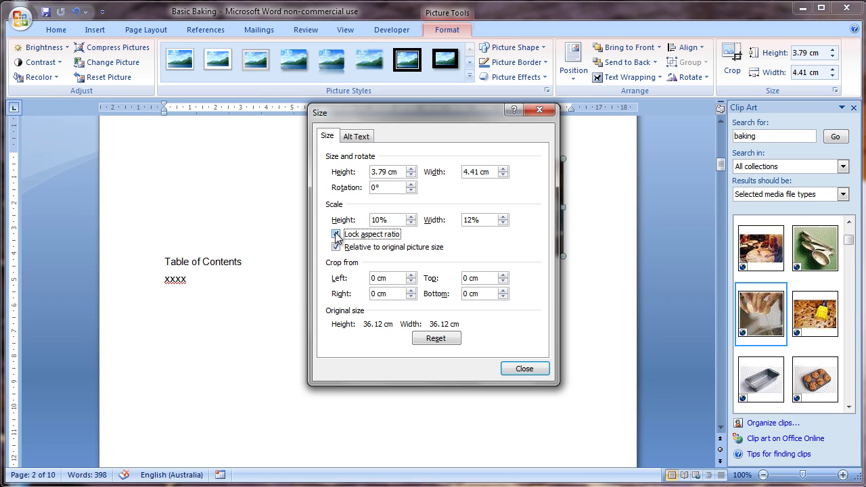
pyautogui.moveTo(391, 220); pyautogui.dragTo(363, 219)
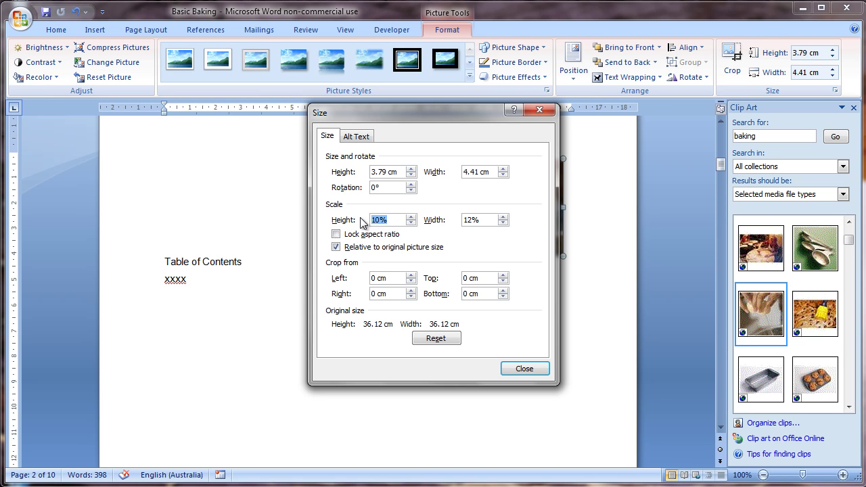
pyautogui.write('12')
pyautogui.press('Return')
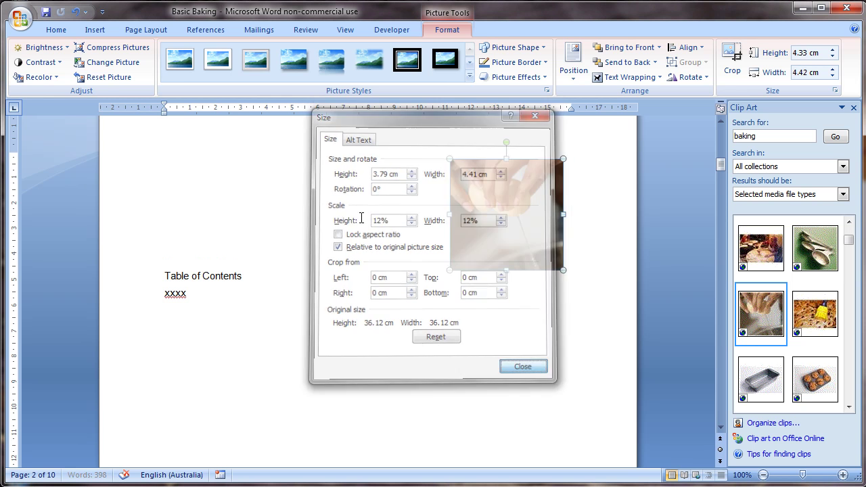
# Lock the egg-cracking picture's aspect ratio and scale its height and width to 24% of the original size
pyautogui.click(835, 90)
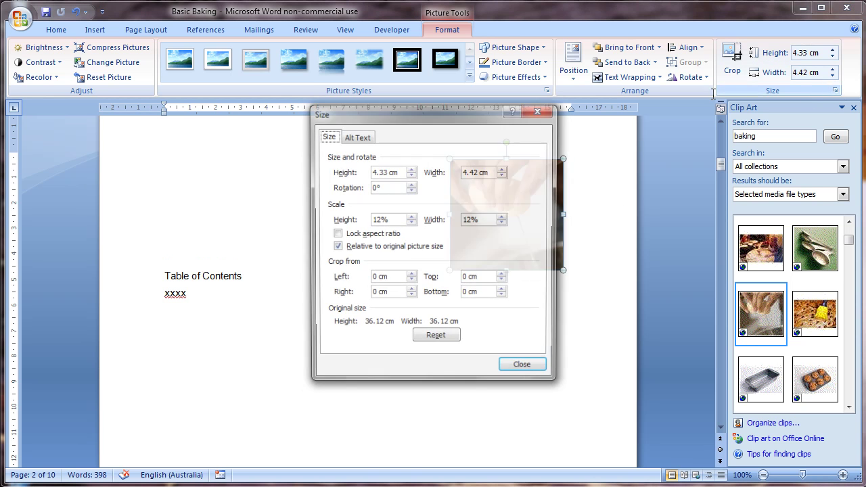
pyautogui.click(336, 235)
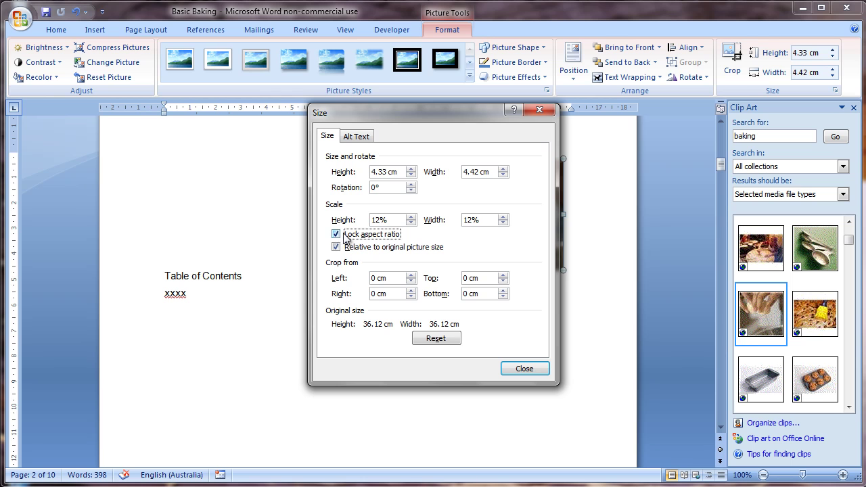
pyautogui.moveTo(389, 220); pyautogui.dragTo(350, 226)
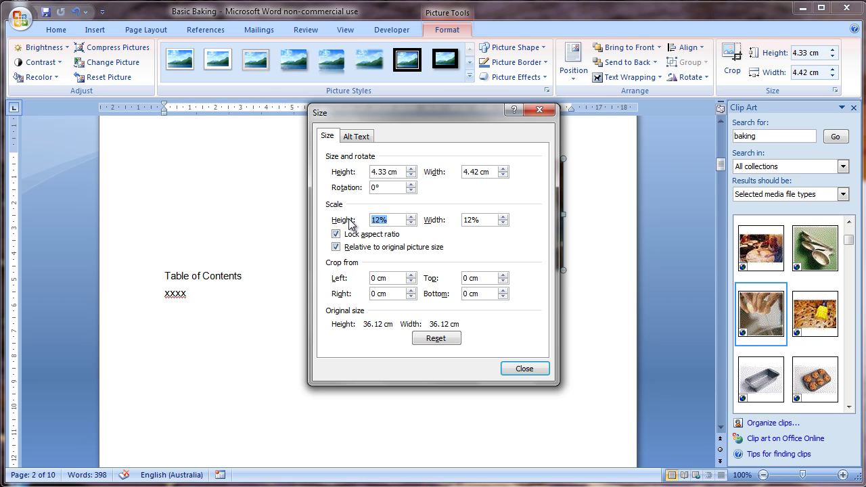
pyautogui.write('24')
pyautogui.click(492, 219)
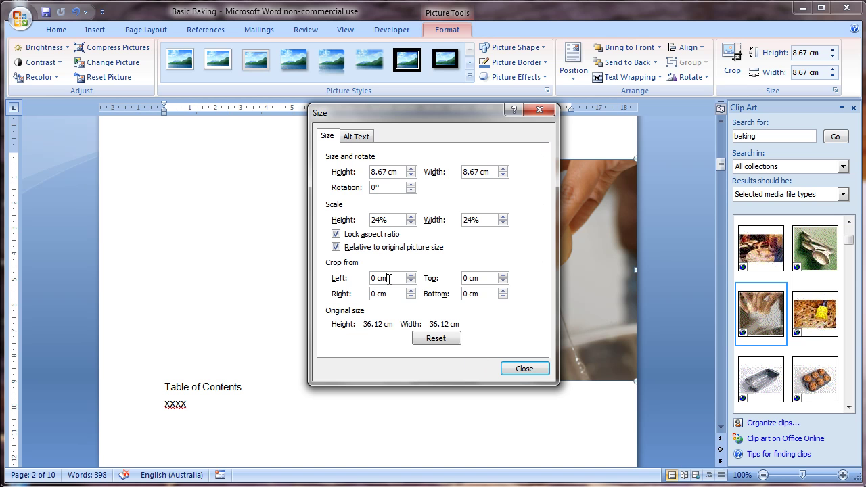
# Crop 2 cm from the bottom of the egg-cracking picture, keeping the size settings clear of the picture
pyautogui.moveTo(409, 121); pyautogui.dragTo(232, 126)
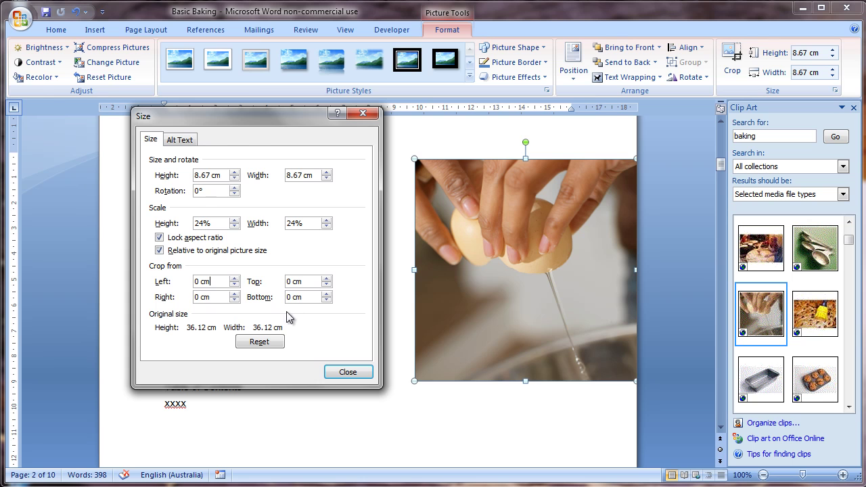
pyautogui.moveTo(302, 296); pyautogui.dragTo(258, 292)
pyautogui.write('2')
pyautogui.press('Tab')
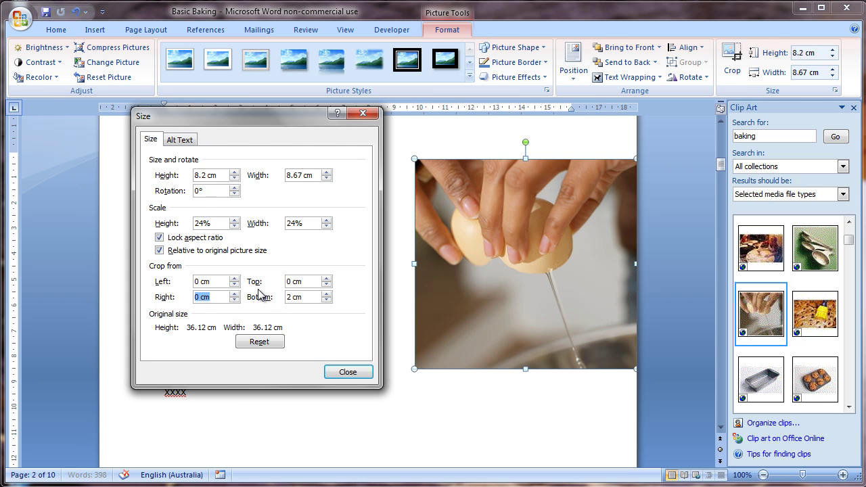
pyautogui.click(347, 373)
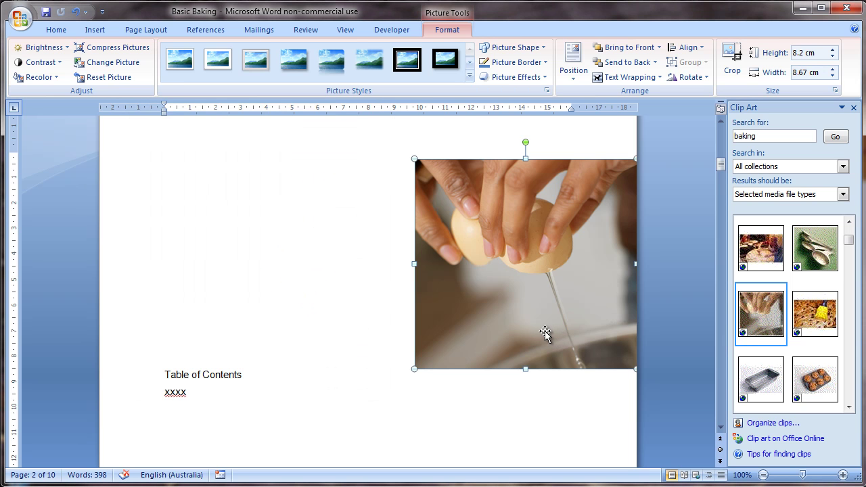
# Set the egg-cracking picture's bottom crop to 4 cm
pyautogui.click(835, 90)
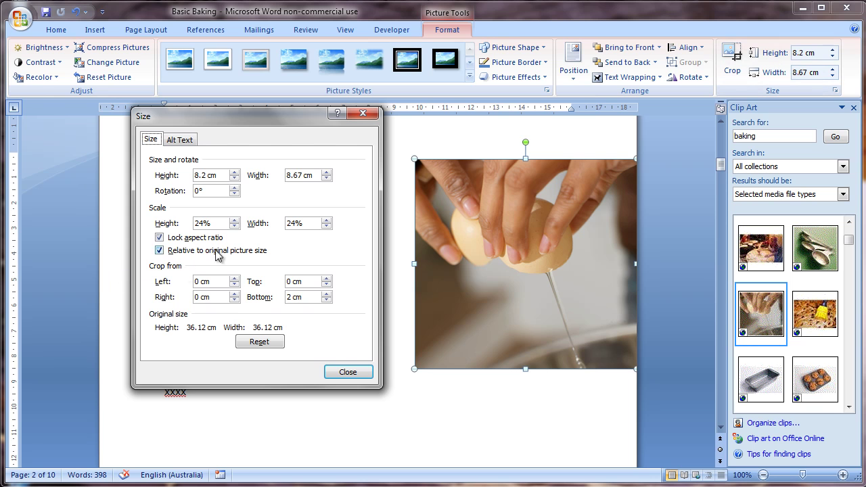
pyautogui.click(252, 297)
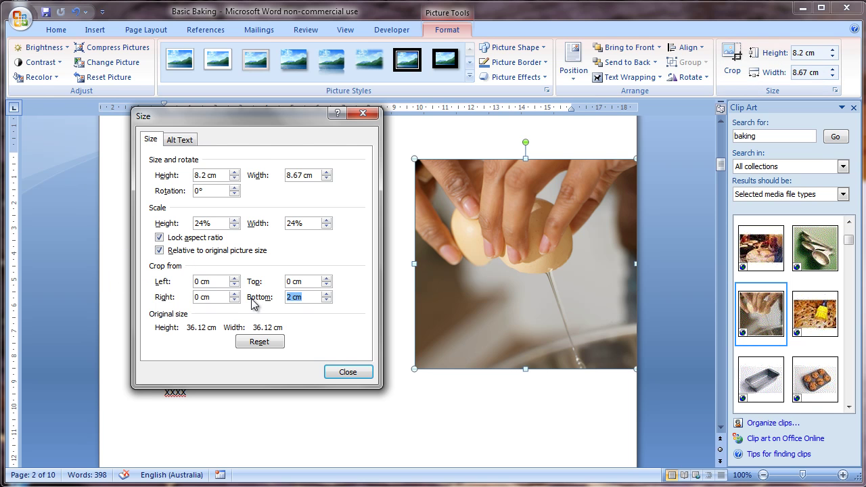
pyautogui.write('4')
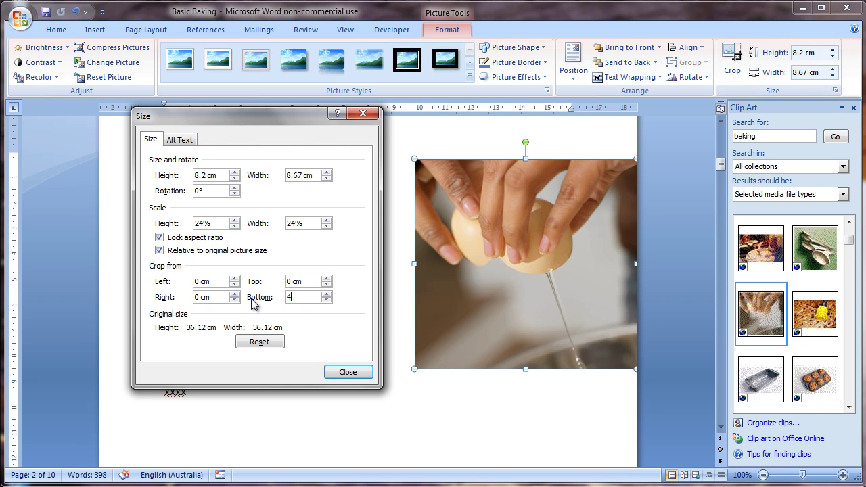
pyautogui.click(345, 371)
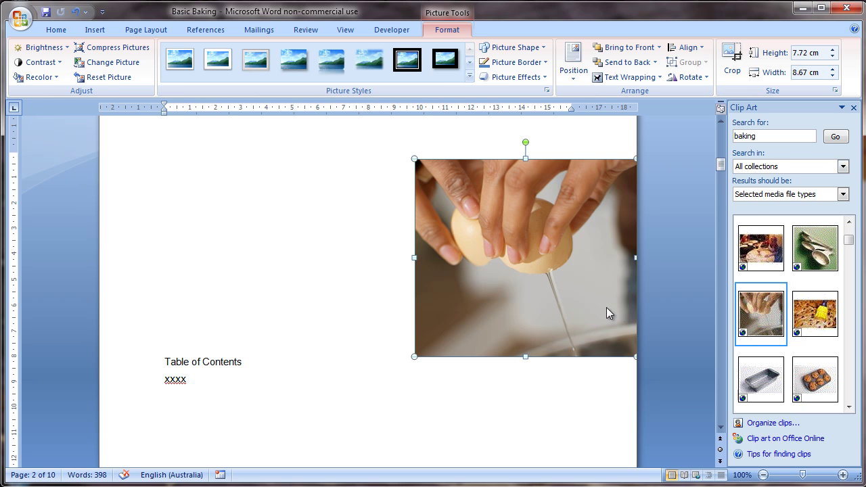
# Increase the egg-cracking picture's bottom crop to 8 cm
pyautogui.click(834, 90)
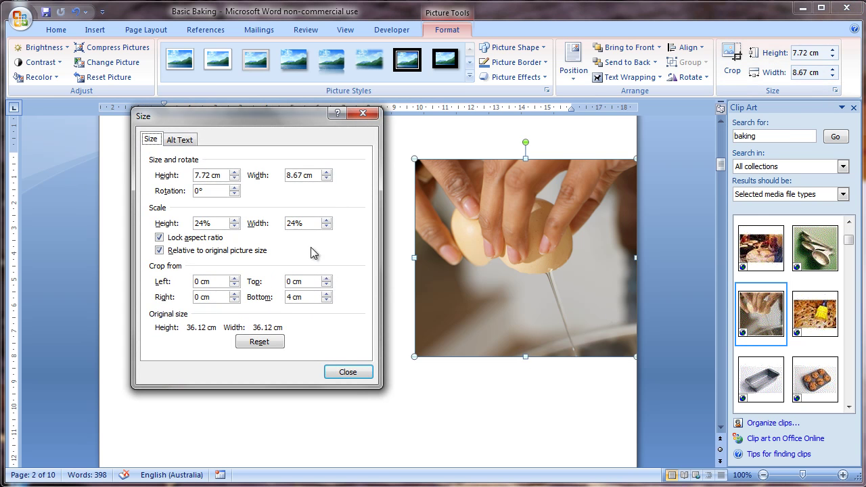
pyautogui.moveTo(305, 297); pyautogui.dragTo(257, 305)
pyautogui.write('8')
pyautogui.click(205, 296)
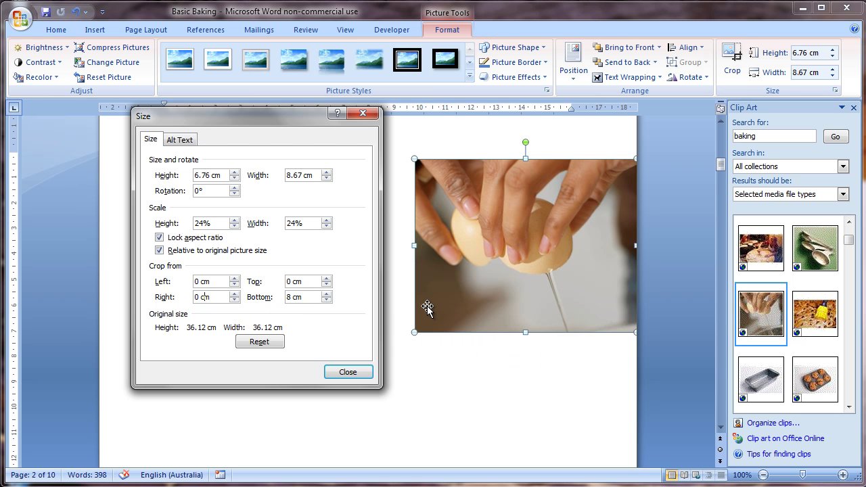
pyautogui.click(353, 375)
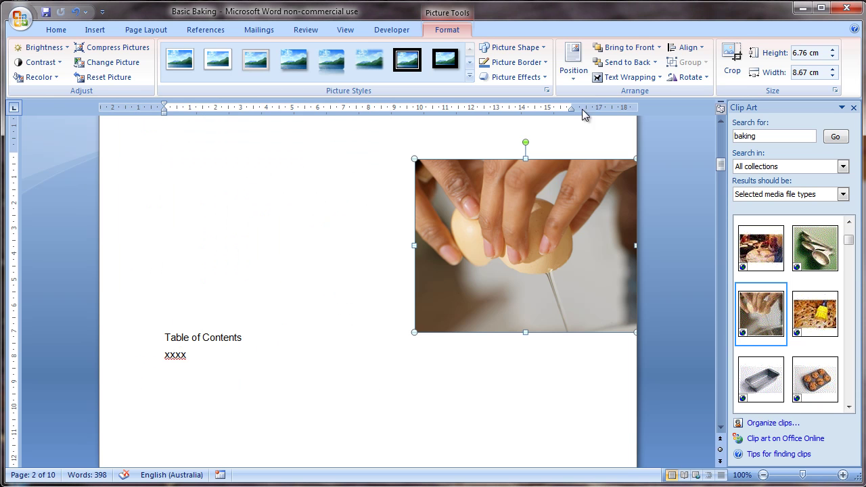
# Align the egg-cracking picture with the right page margin
pyautogui.click(679, 47)
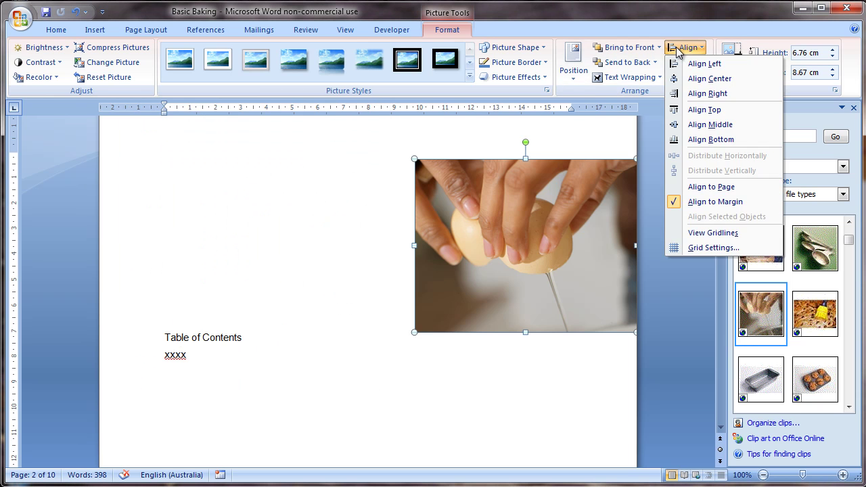
pyautogui.click(700, 93)
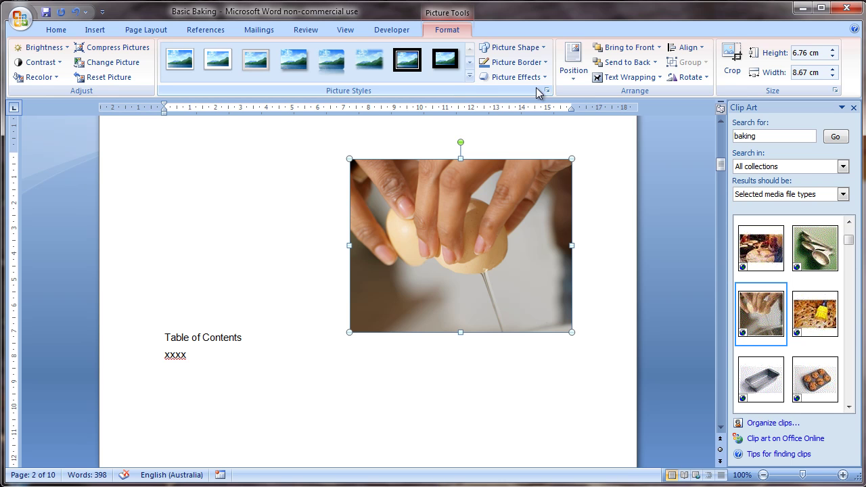
# Try the reflected rounded and black double-frame picture styles, and apply the simple white frame style to the egg-cracking picture
pyautogui.click(325, 59)
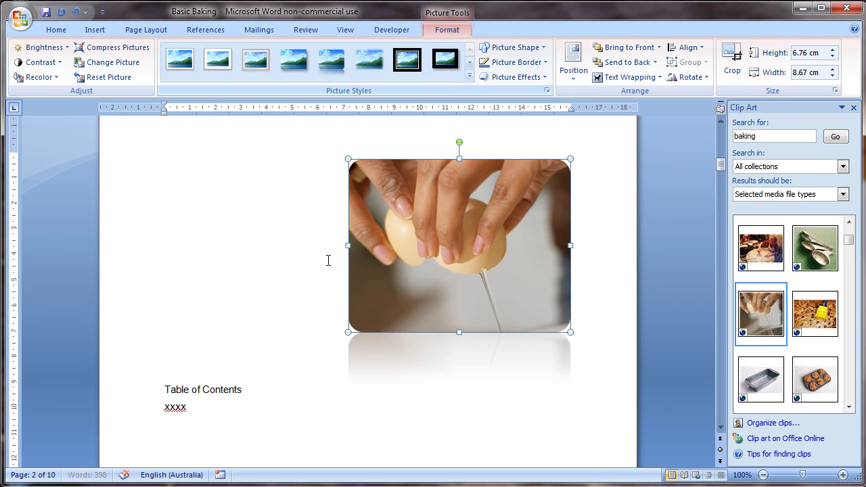
pyautogui.click(399, 68)
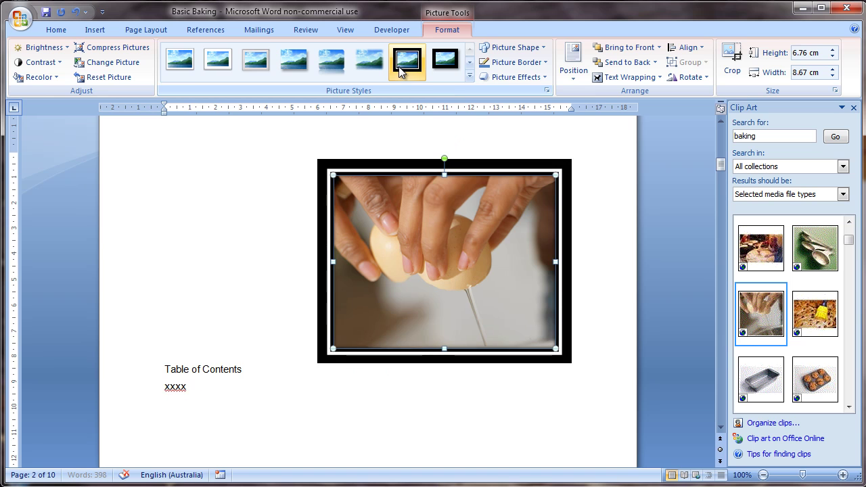
pyautogui.click(181, 65)
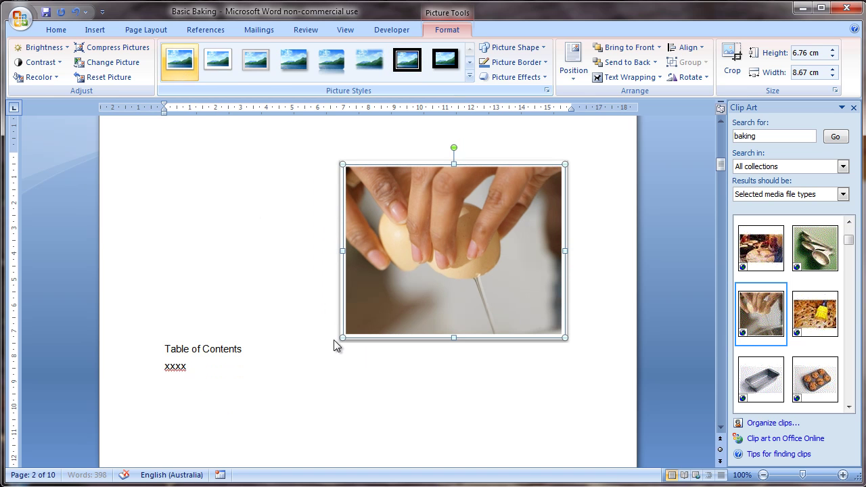